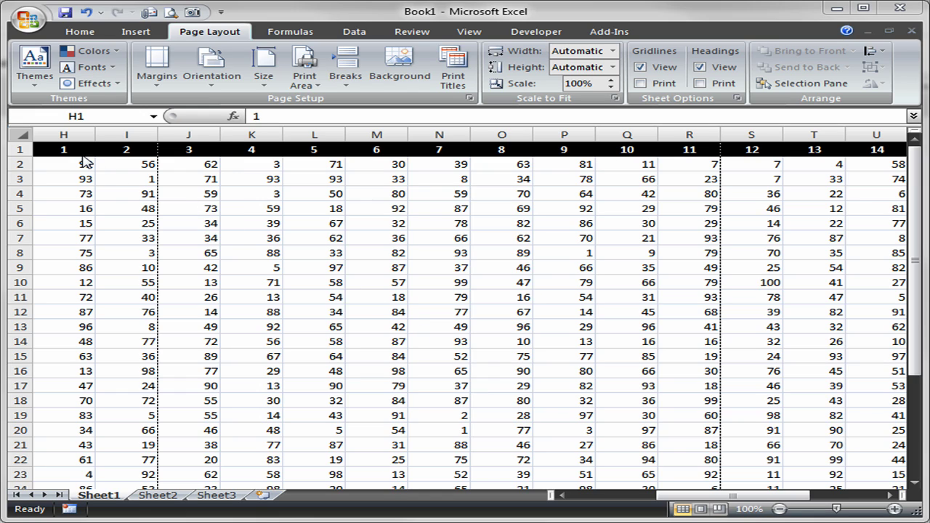
Step: Select cells H1:R18 and set them as the sheet's print area
left_click(40, 148)
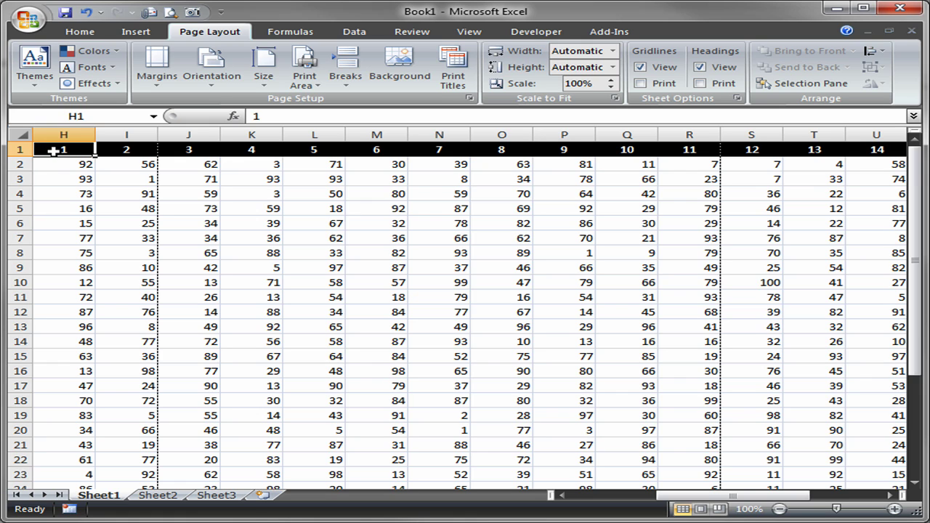
left_click_drag(53, 150, 673, 397)
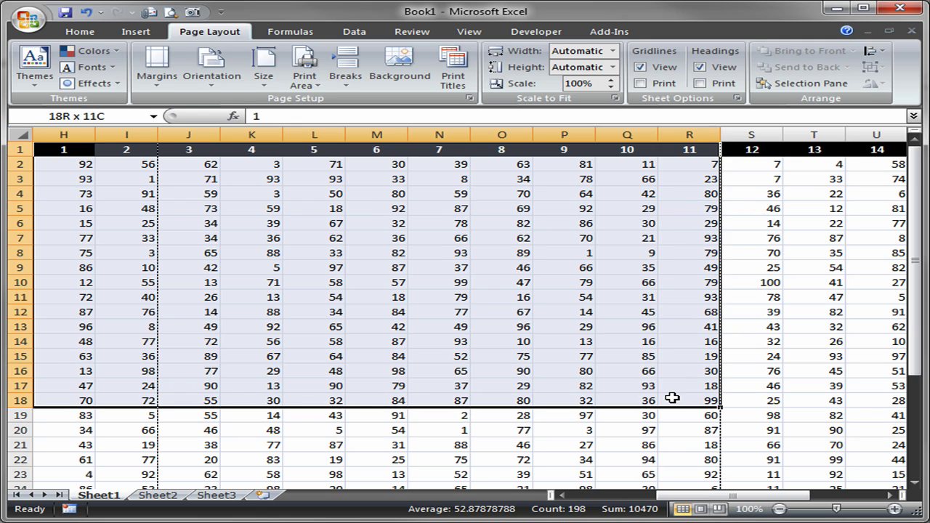
left_click_drag(673, 398, 673, 397)
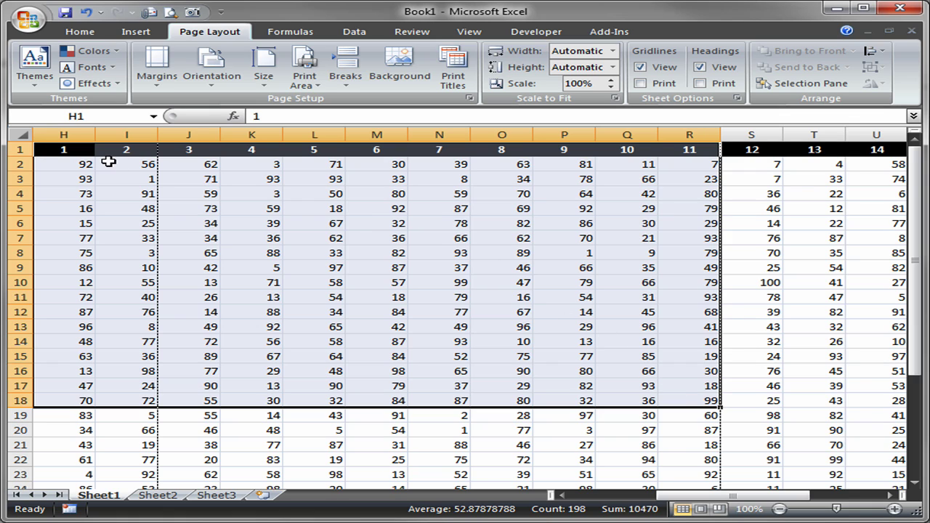
left_click(305, 84)
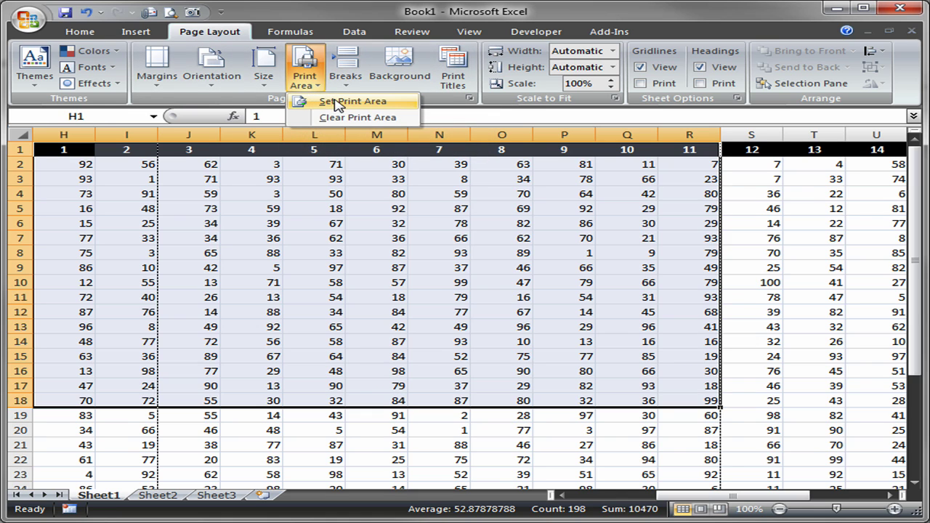
left_click(336, 104)
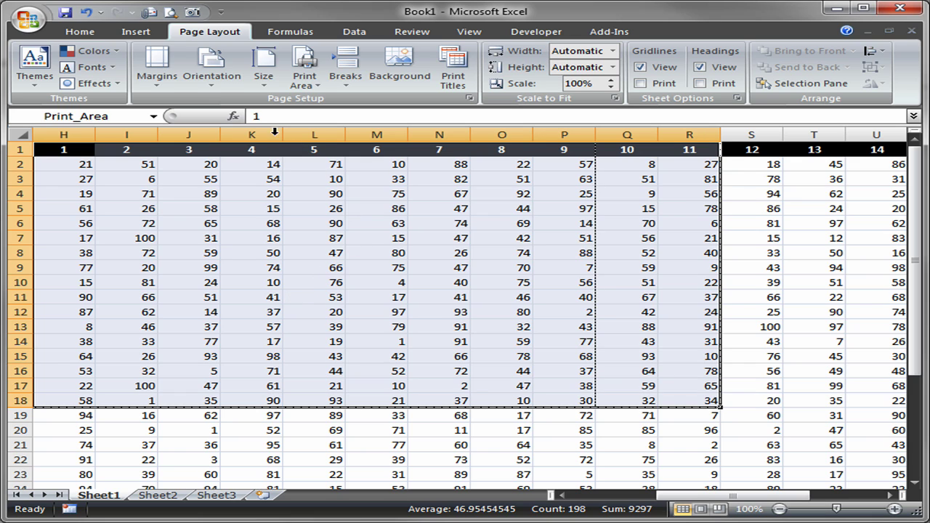
left_click(173, 14)
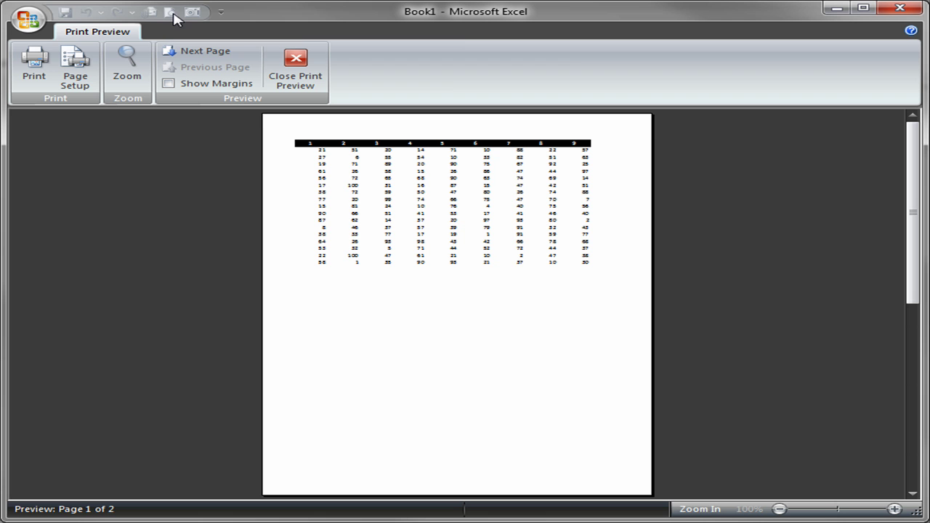
left_click(353, 149)
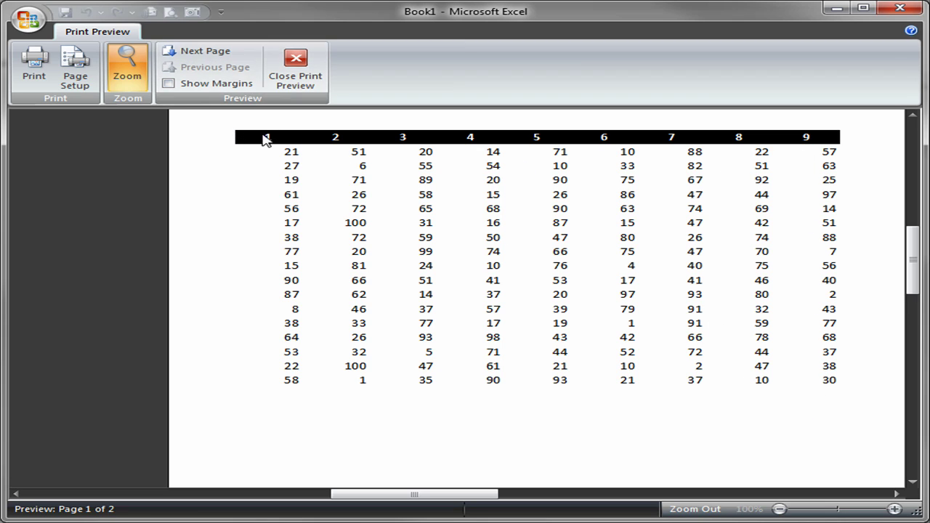
left_click(312, 177)
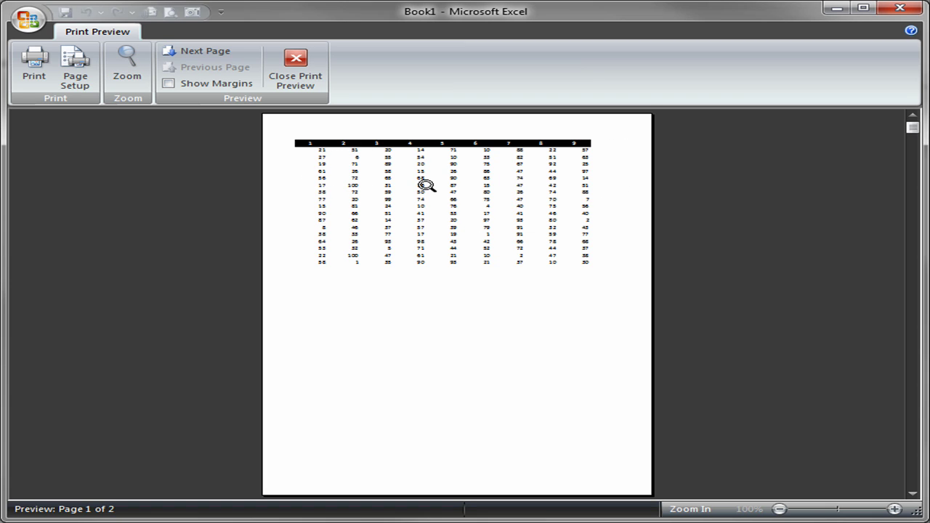
Step: Switch the page orientation to Landscape and check the result in Print Preview
left_click(298, 73)
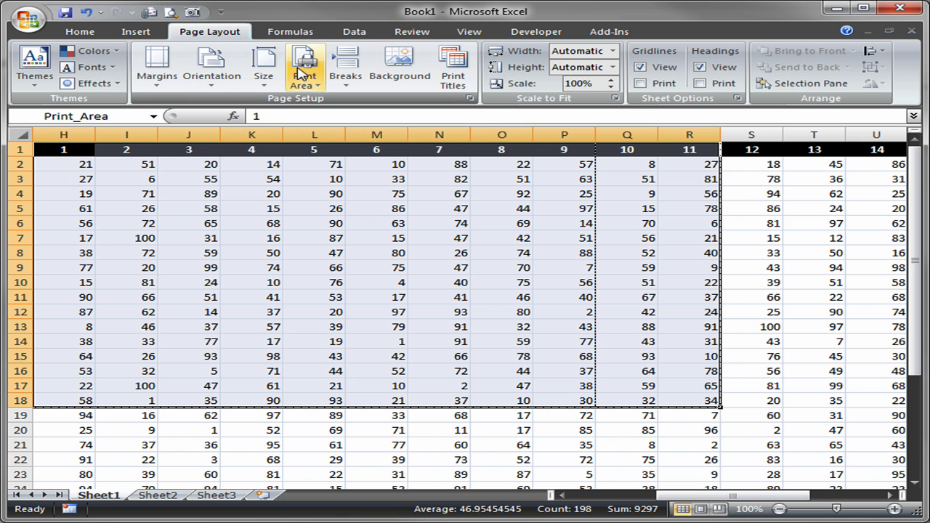
left_click(212, 73)
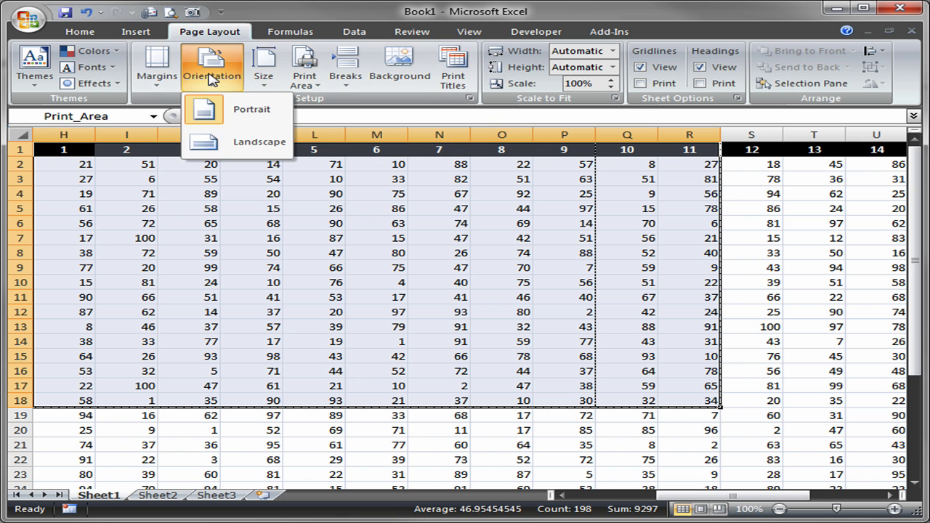
left_click(242, 144)
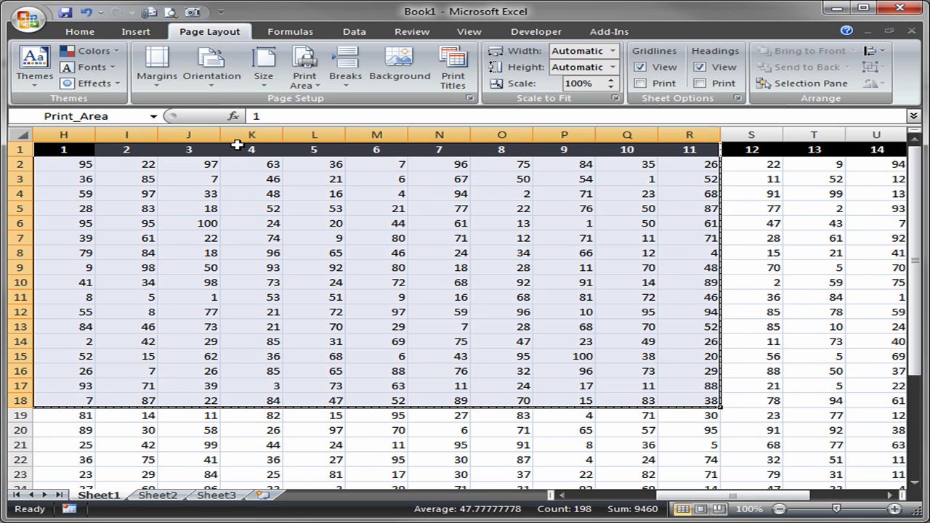
left_click(171, 15)
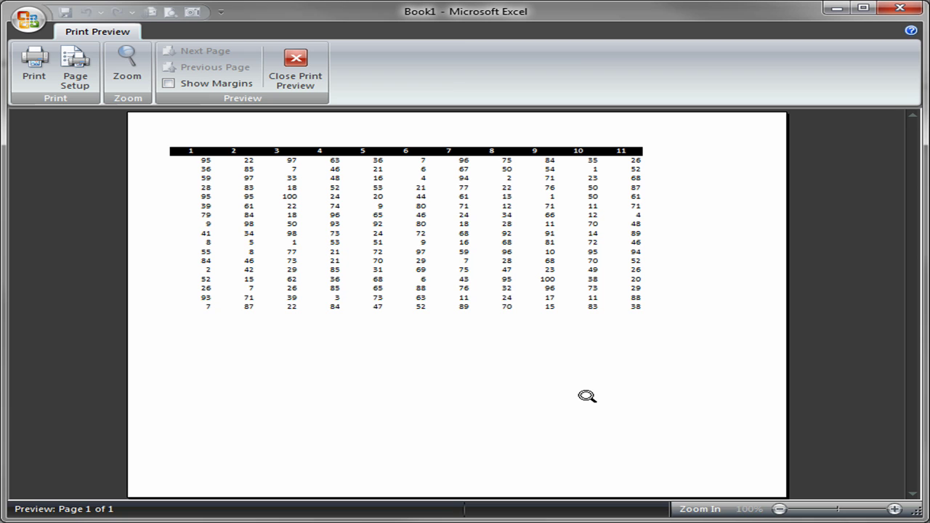
left_click(303, 72)
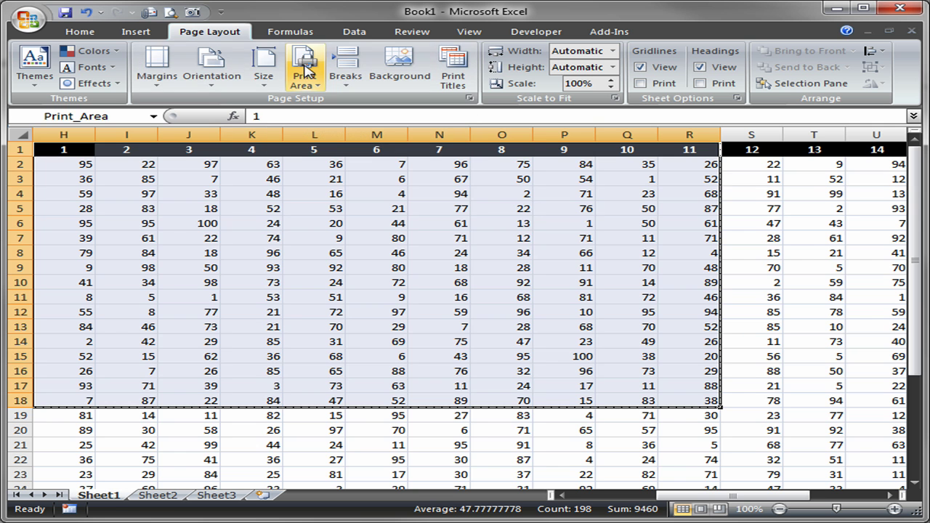
Step: Switch Sheet1 to Page Break Preview and bring Page 1 around H1:R18 into view
left_click(718, 509)
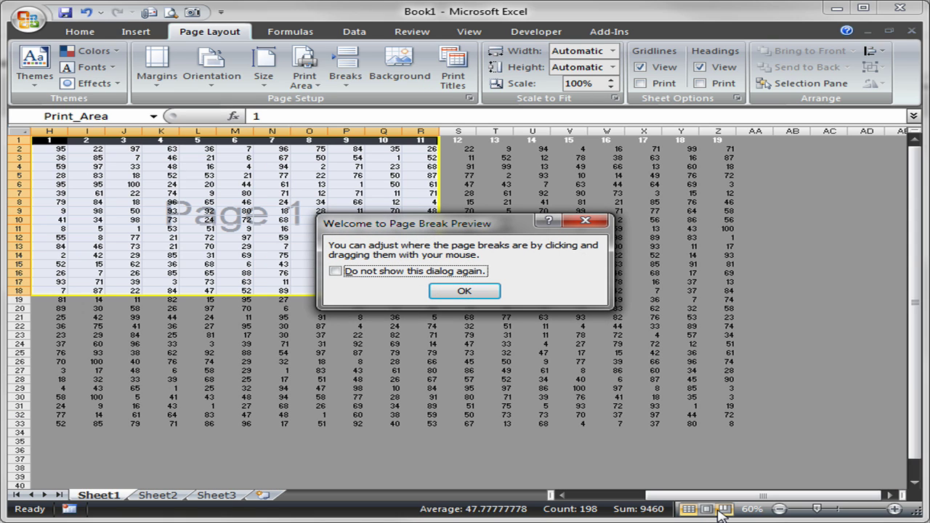
left_click(465, 291)
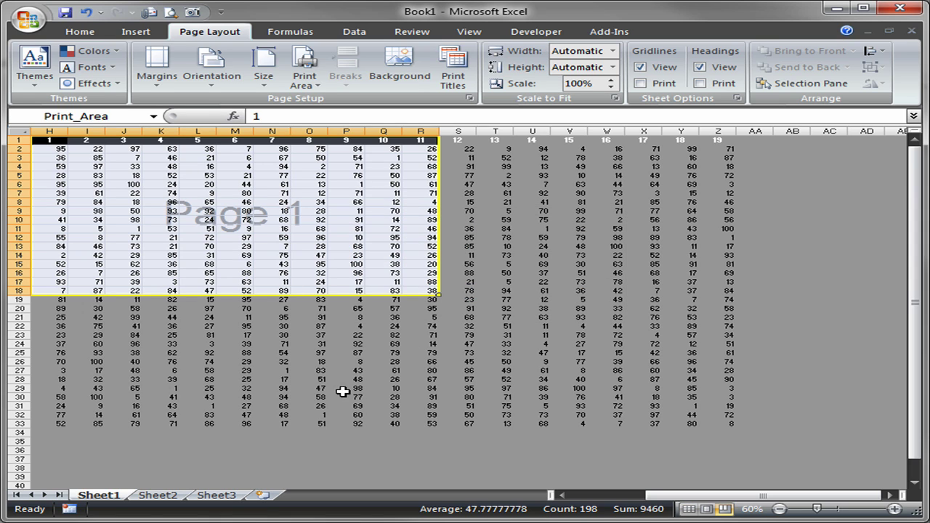
left_click(564, 495)
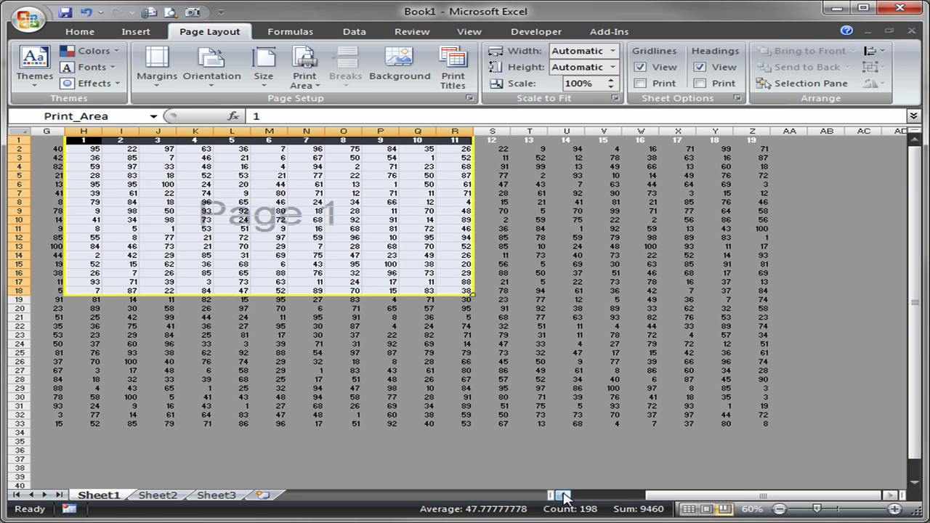
left_click(564, 496)
left_click(564, 496)
left_click(565, 496)
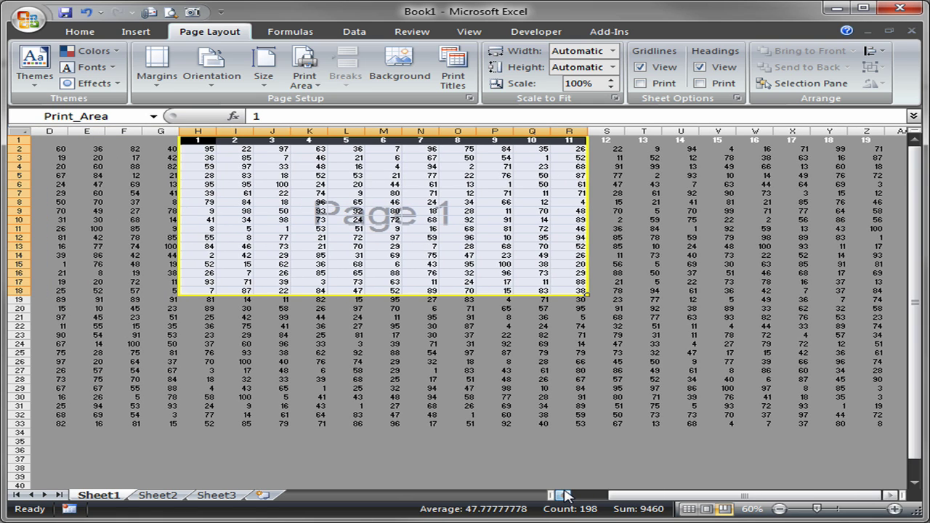
Step: Step the print scale up from 100% to 125%, then back down to 120%
left_click(613, 79)
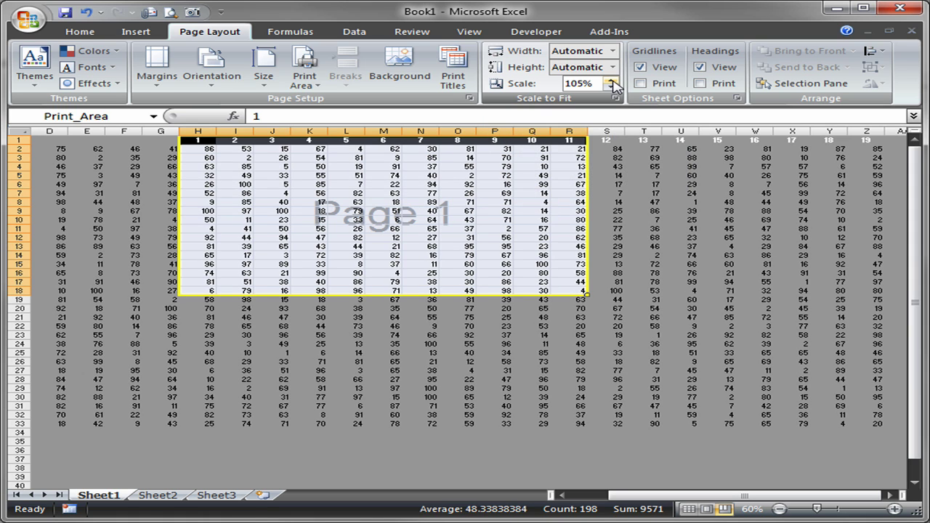
left_click(613, 80)
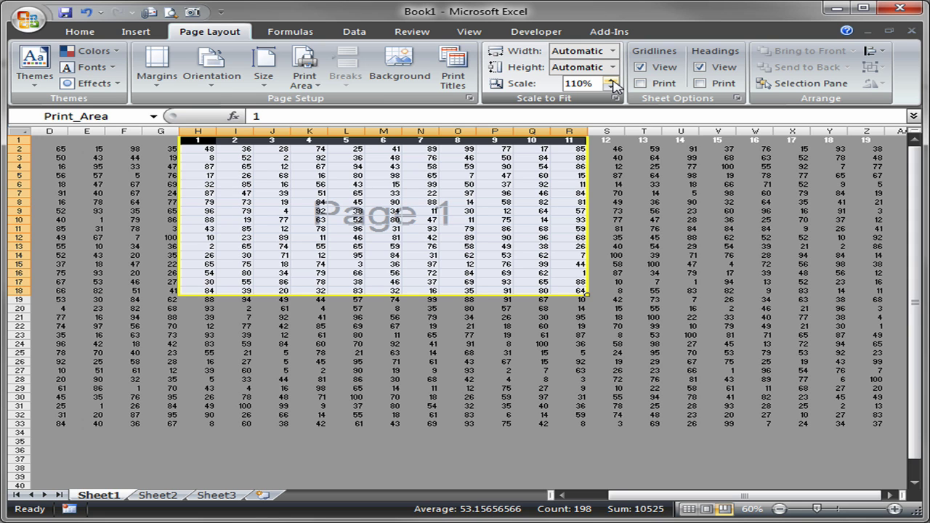
left_click(612, 80)
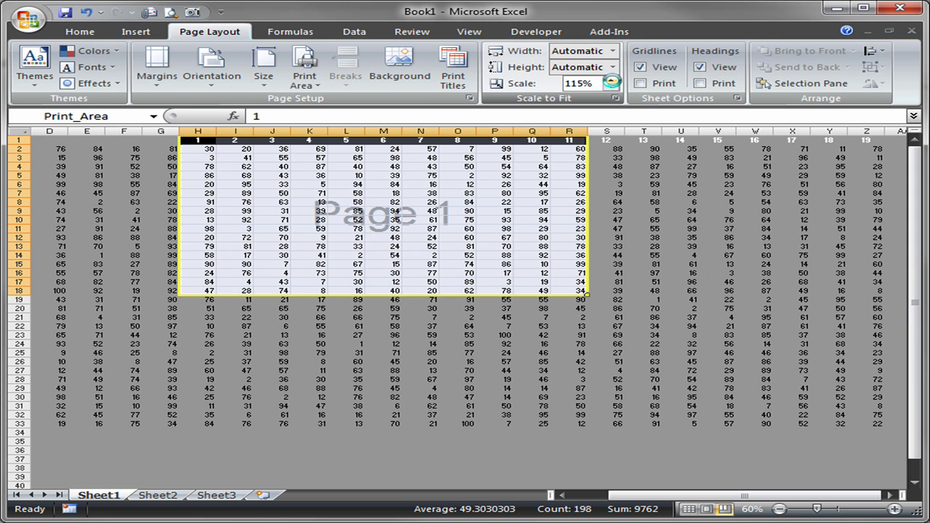
left_click(613, 81)
left_click(612, 82)
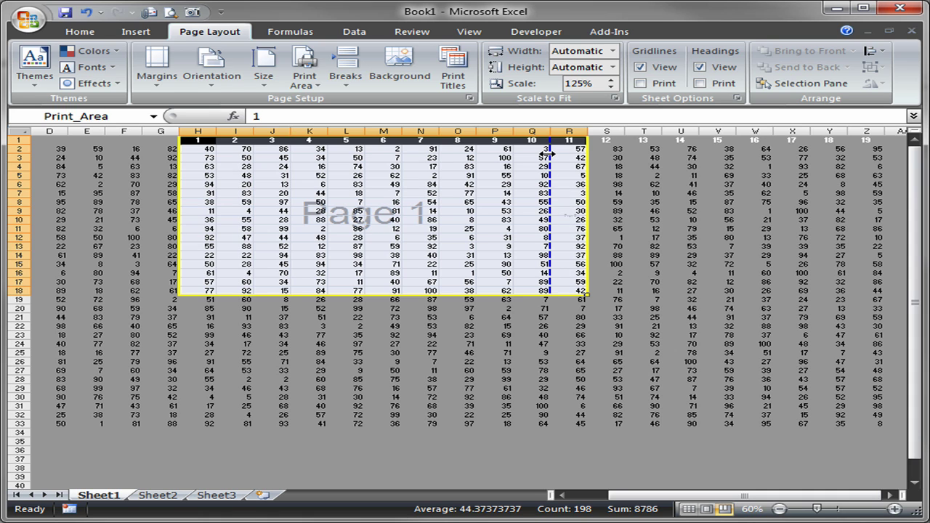
left_click(611, 88)
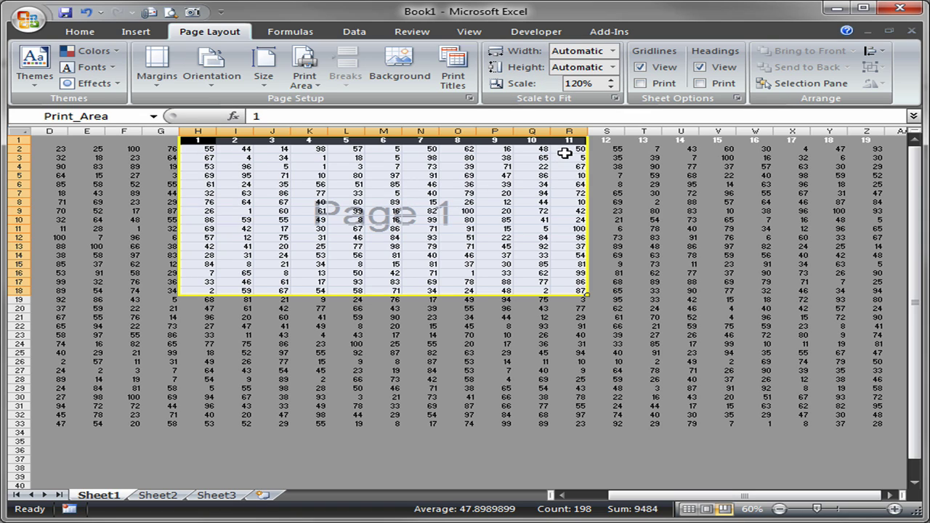
left_click(171, 14)
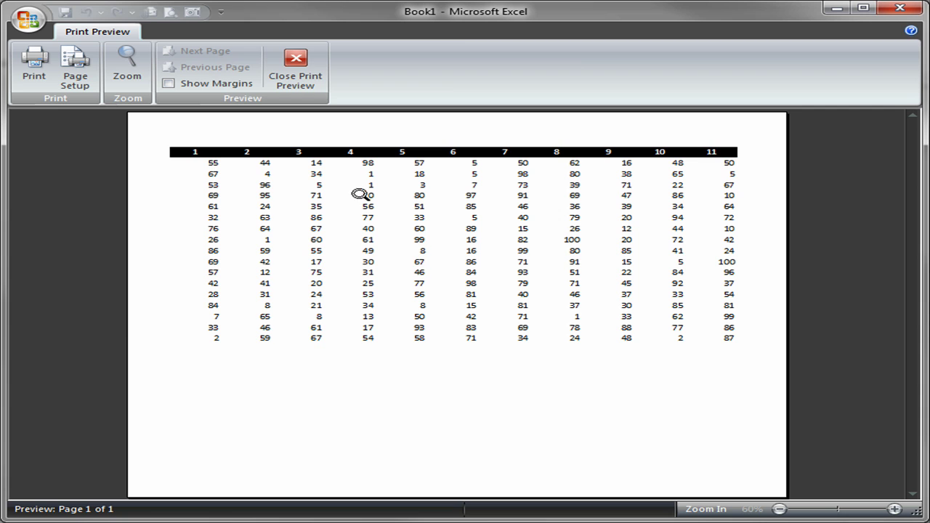
left_click(296, 70)
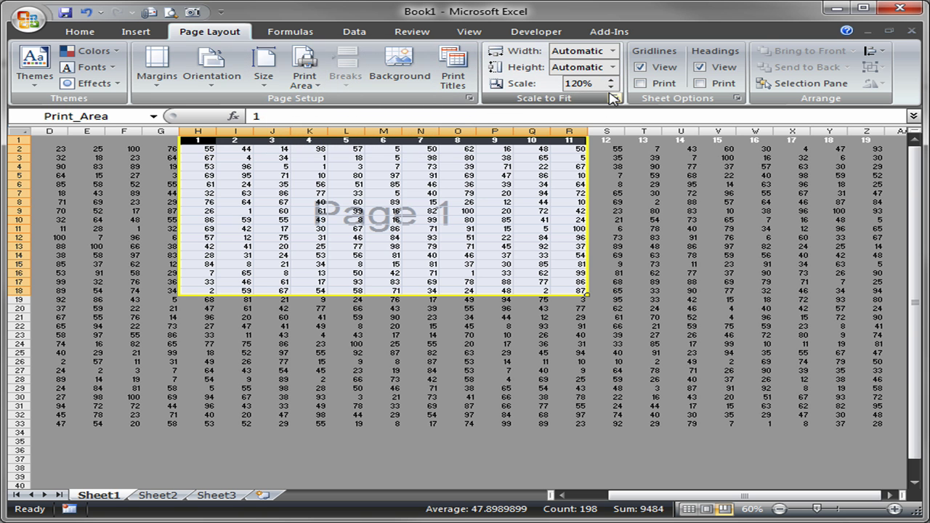
Step: Leave the page height on Automatic and raise the print scale to 125%
left_click(614, 67)
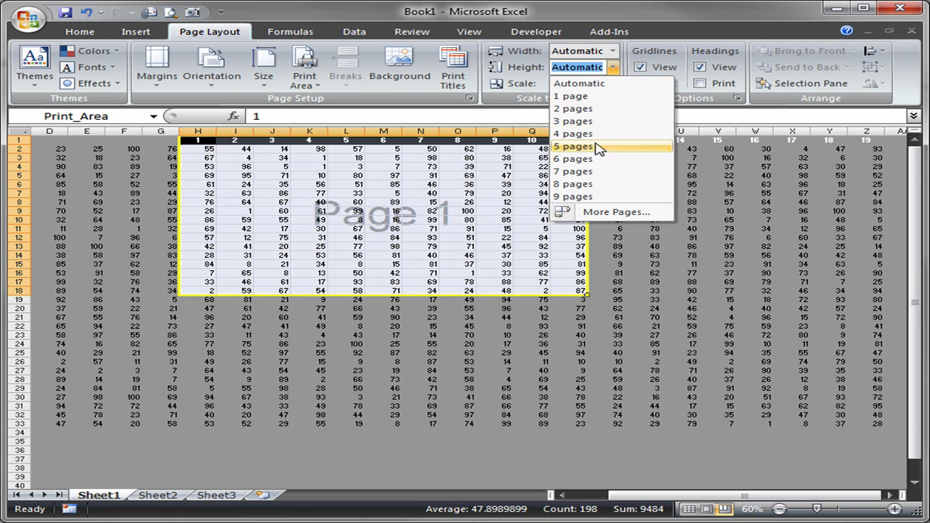
left_click(614, 68)
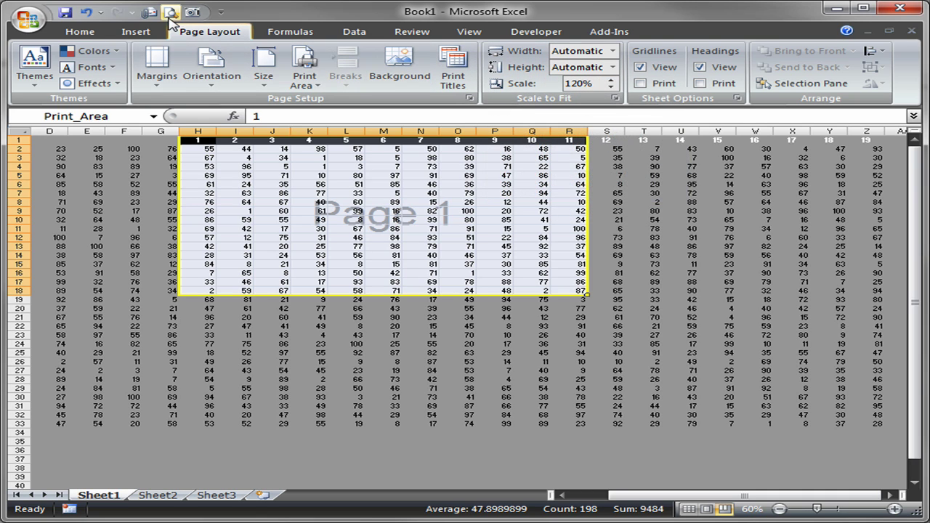
left_click(613, 81)
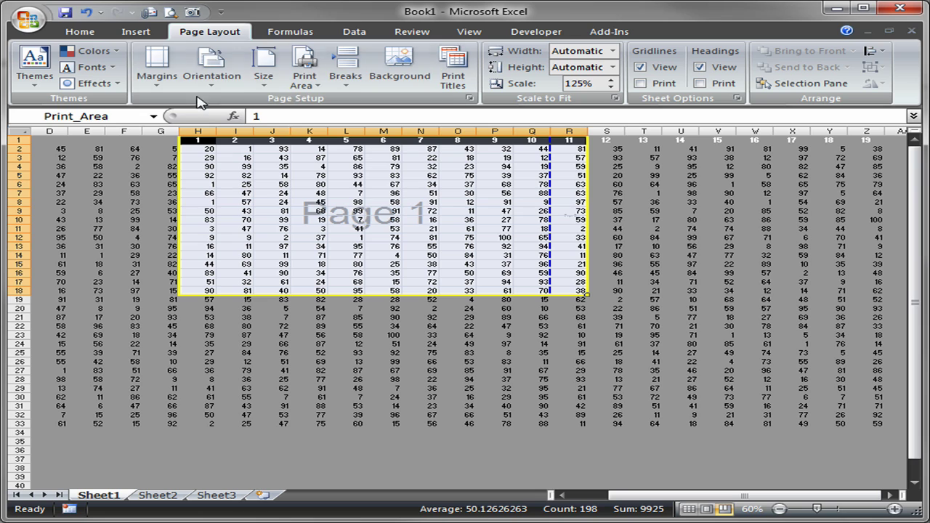
Step: Preview both printed pages to confirm column 11 spills onto page 2 at 125%
left_click(172, 13)
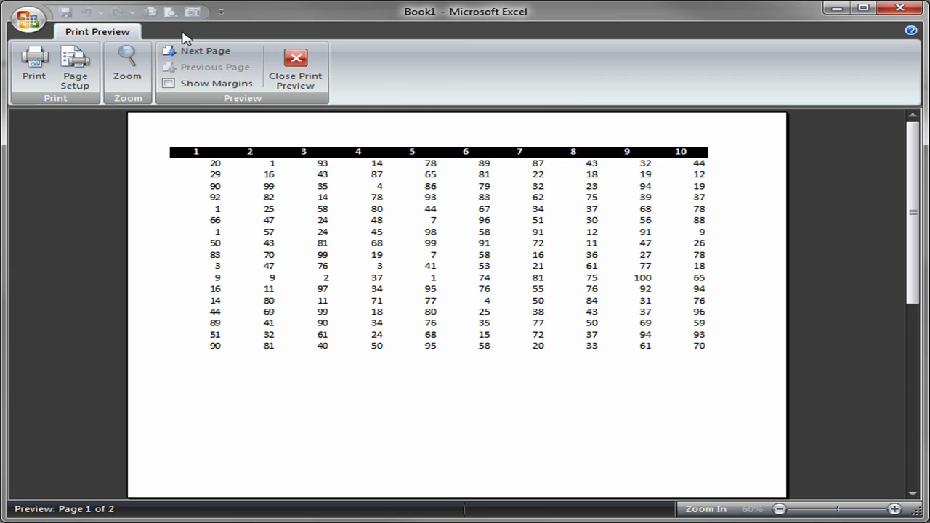
left_click(195, 57)
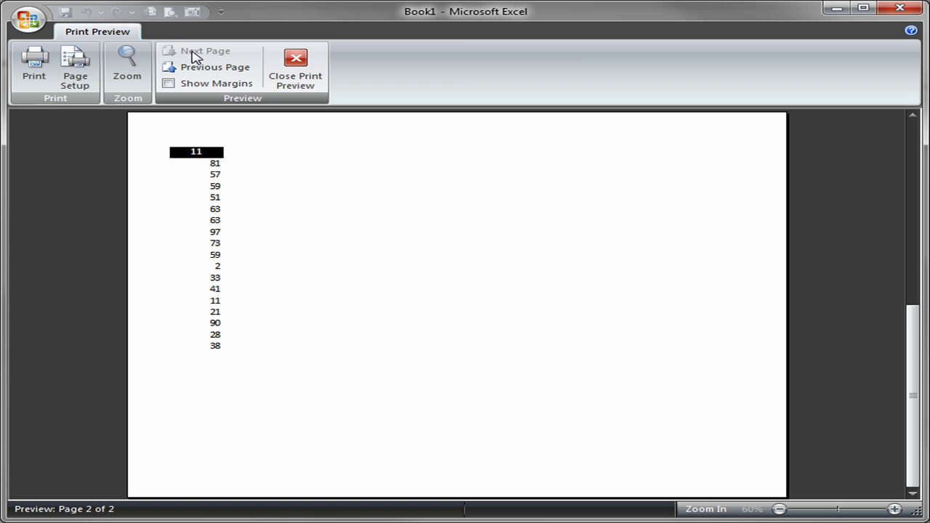
left_click(305, 73)
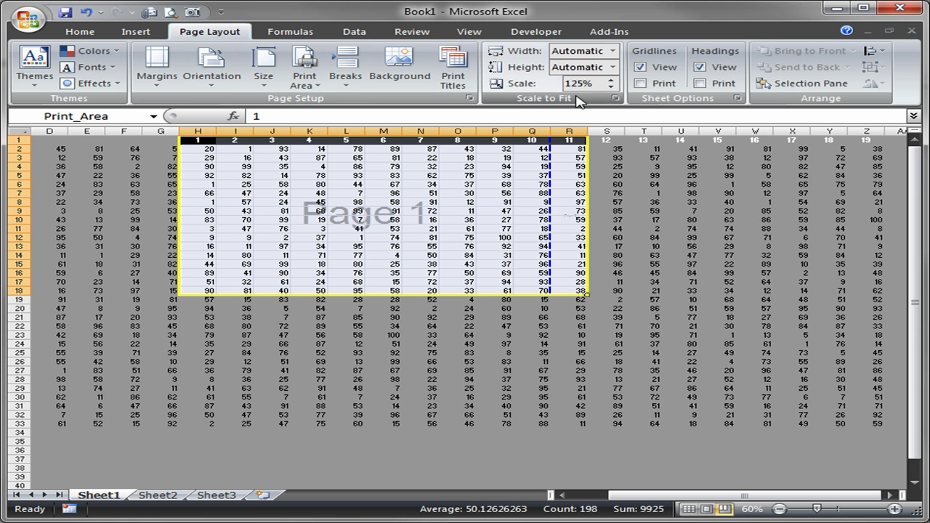
Step: Set the scale to 125% and drag the page break past column R, giving 121%
left_click(611, 87)
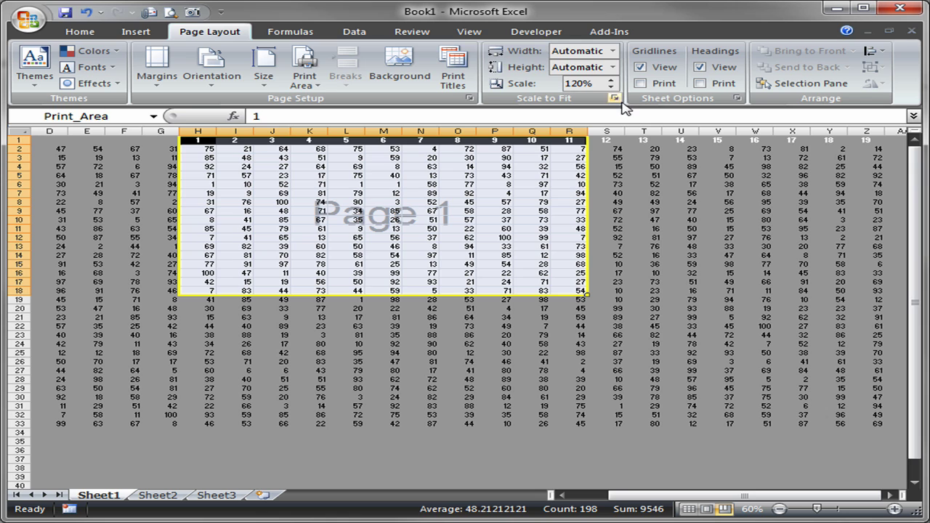
left_click(612, 80)
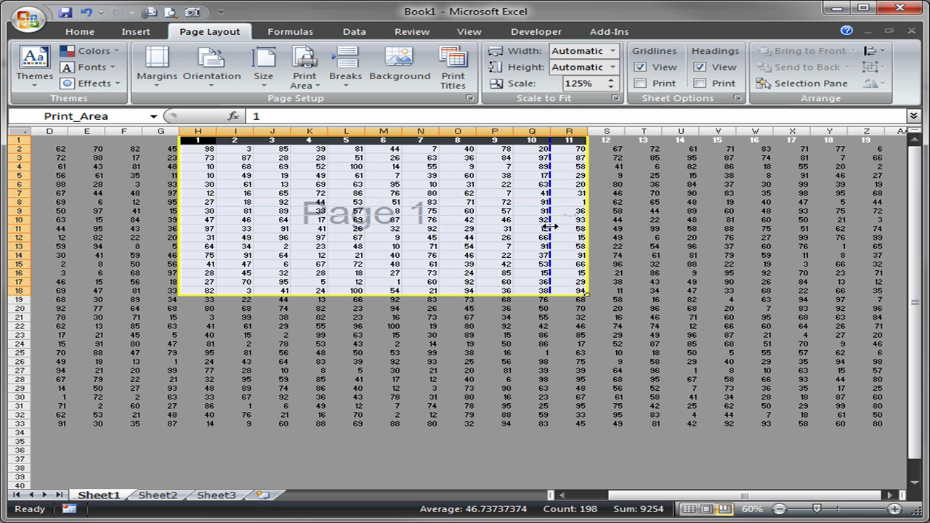
left_click_drag(549, 217, 593, 230)
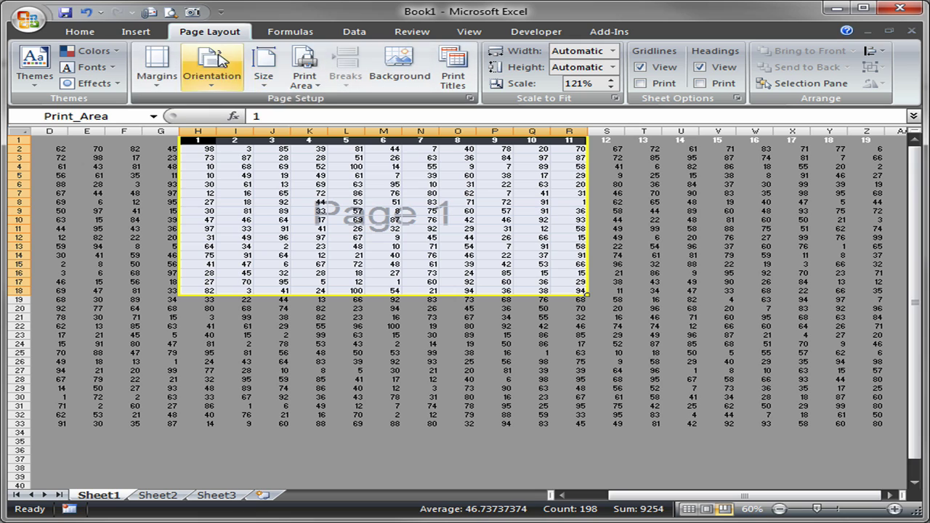
left_click(170, 13)
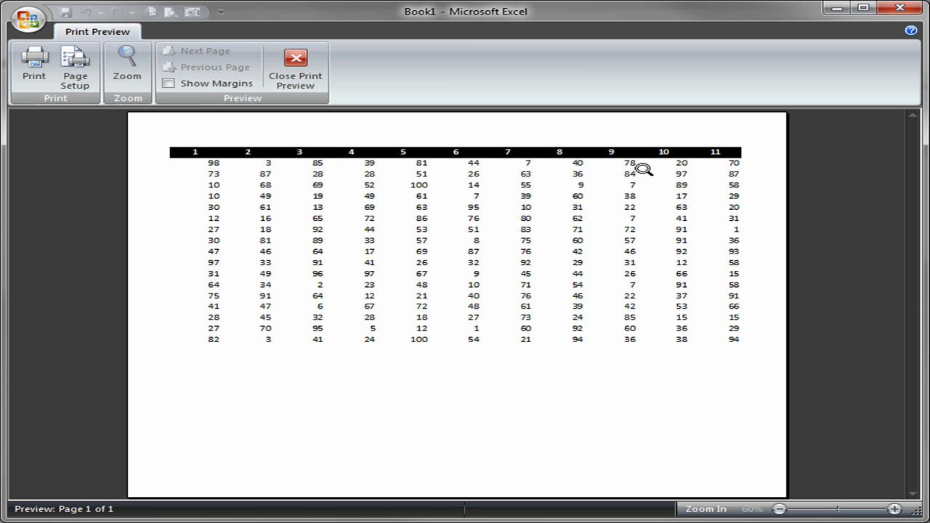
left_click(589, 227)
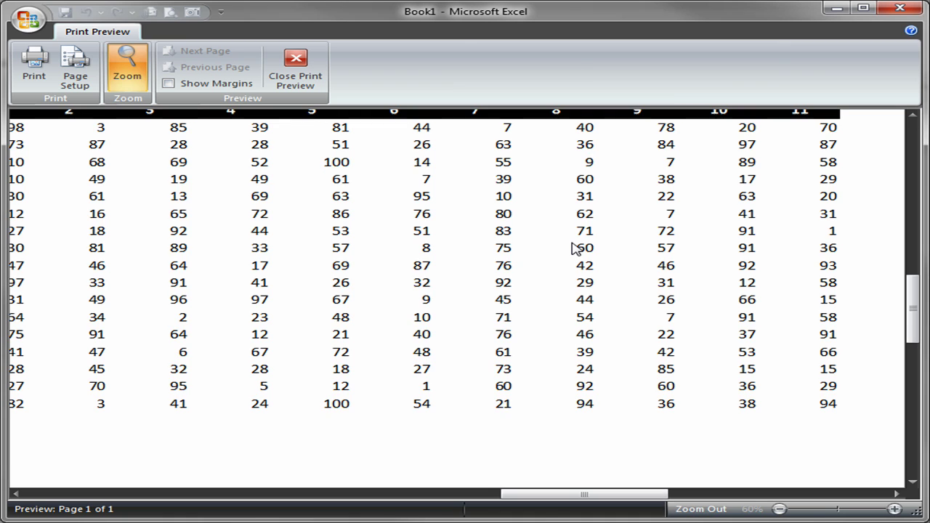
left_click(524, 216)
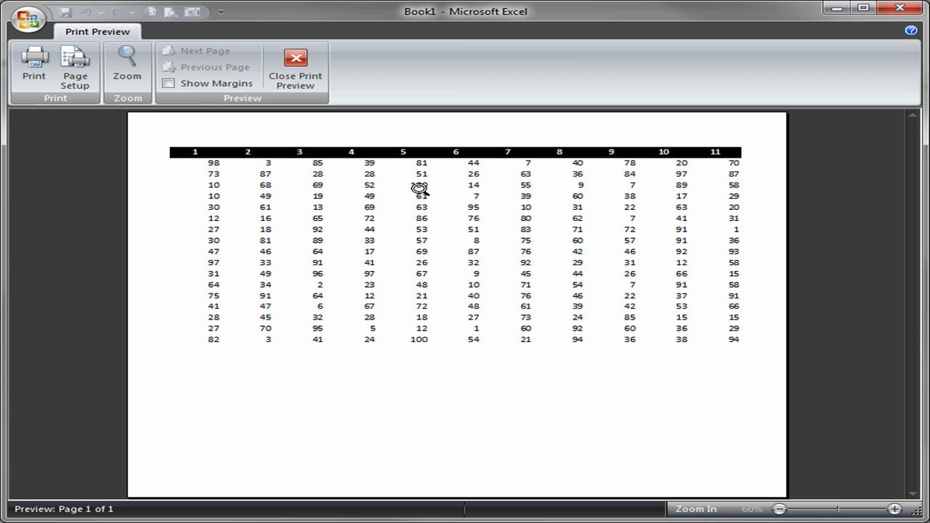
left_click(309, 77)
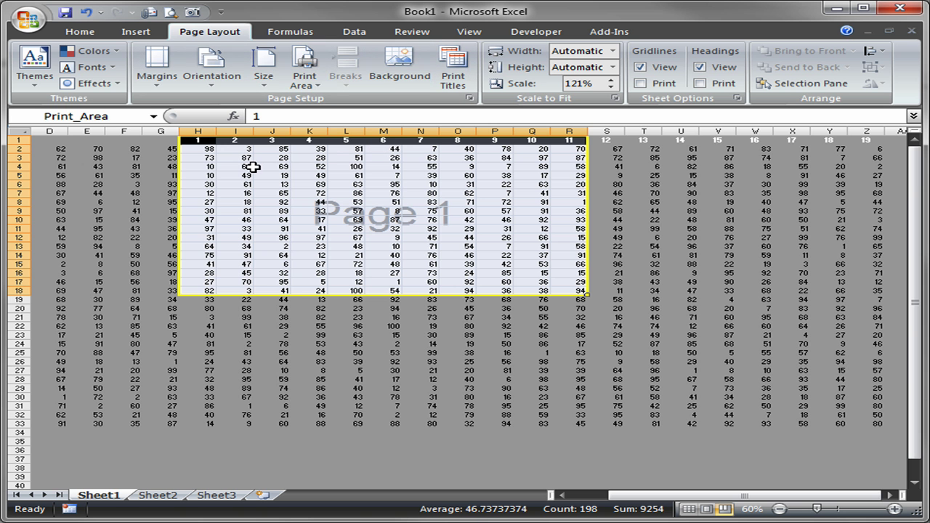
Step: Raise the print scale in 5% steps from 125% up to 150%
left_click(314, 85)
left_click(314, 85)
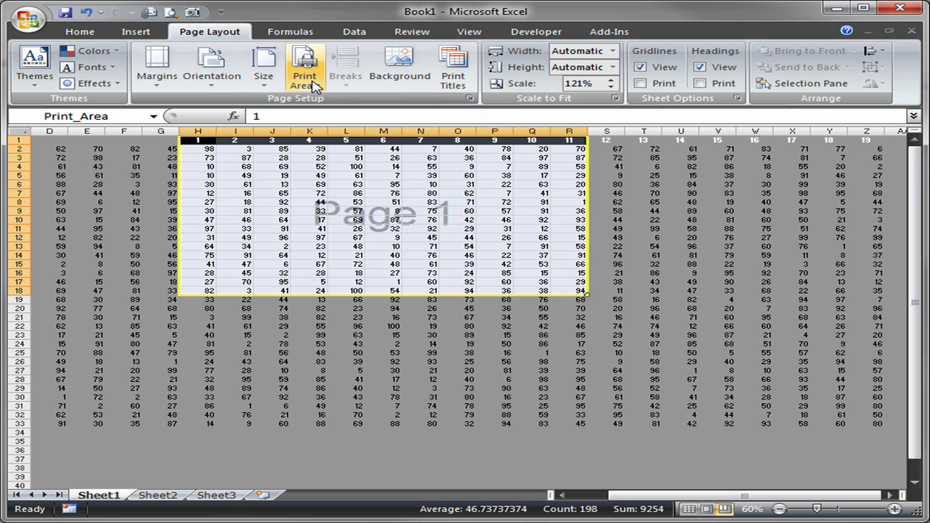
left_click(612, 82)
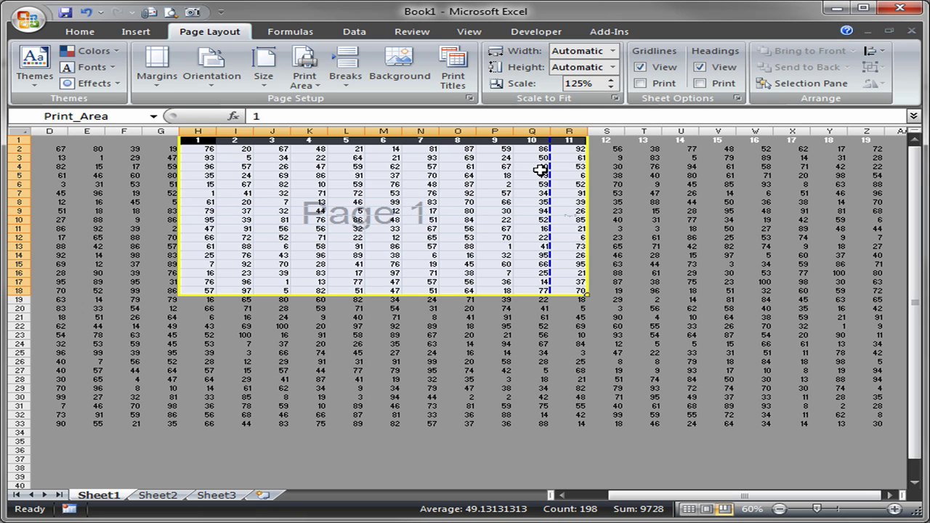
left_click(612, 80)
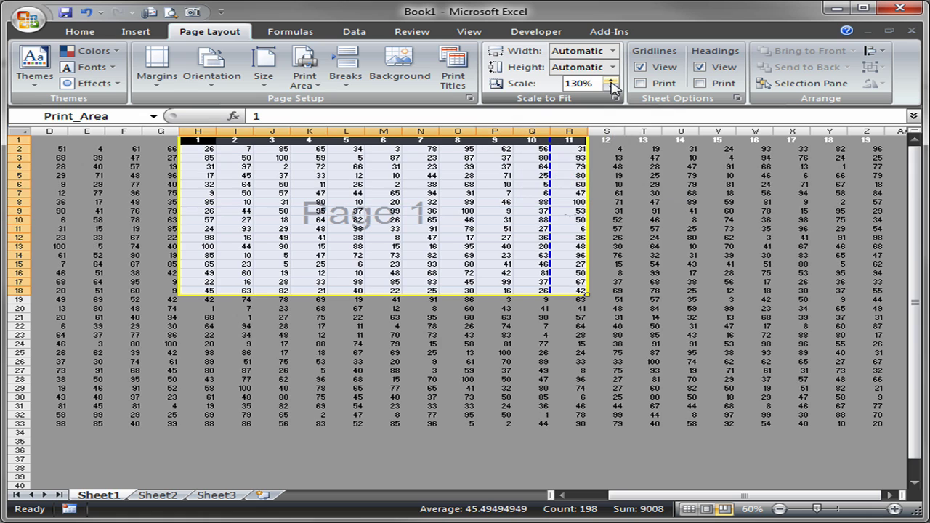
left_click(612, 80)
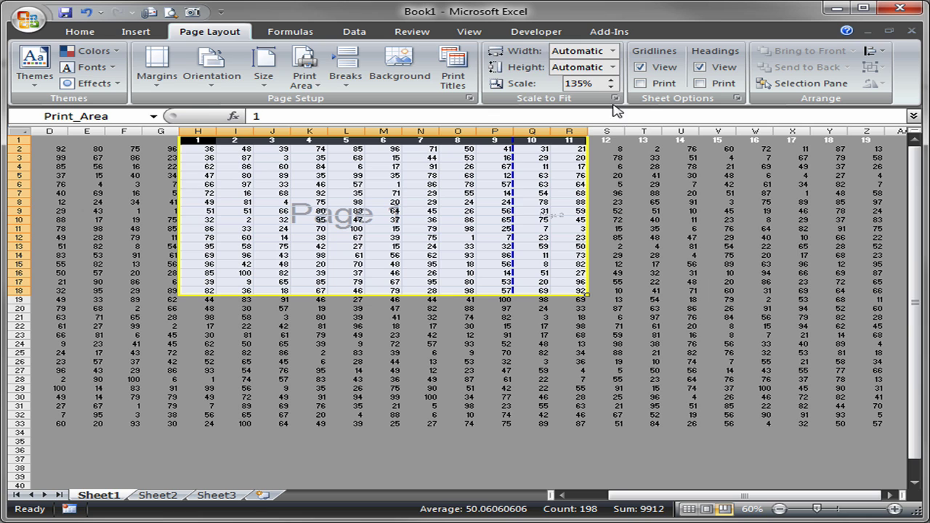
left_click(612, 80)
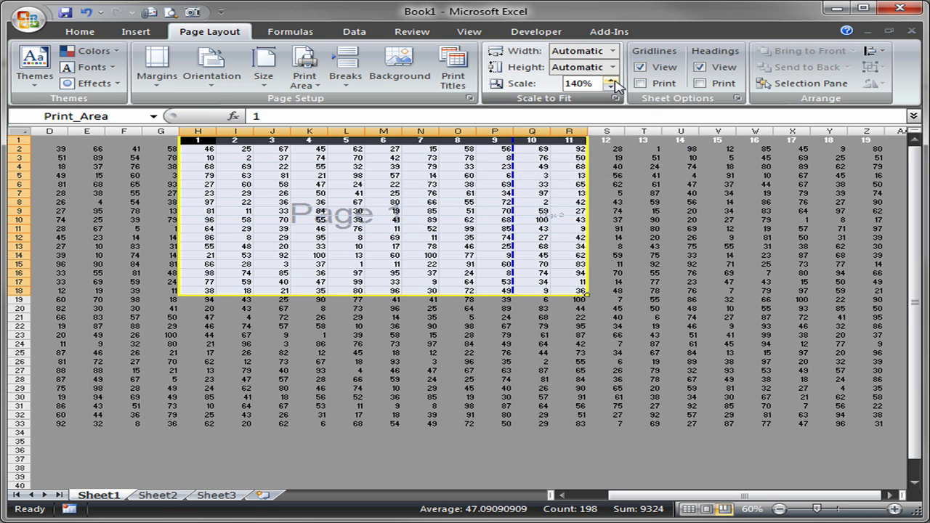
left_click(613, 80)
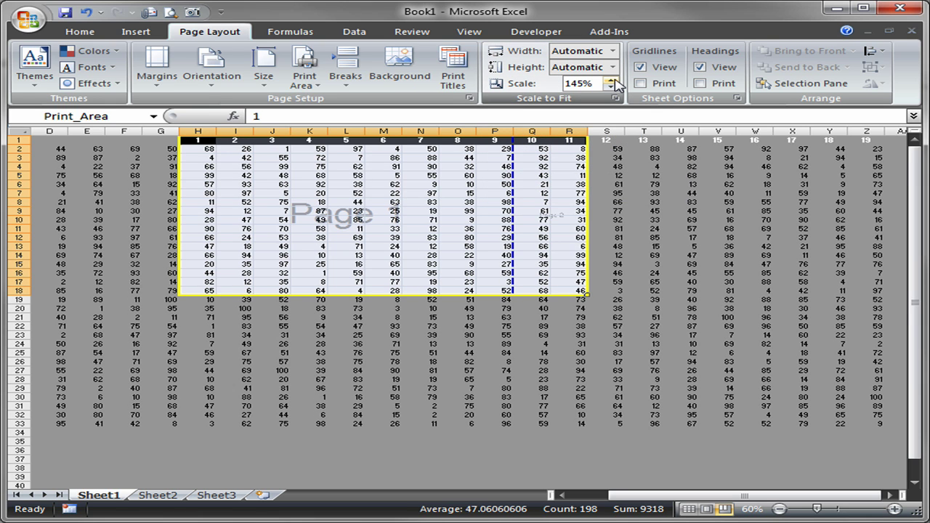
left_click(613, 80)
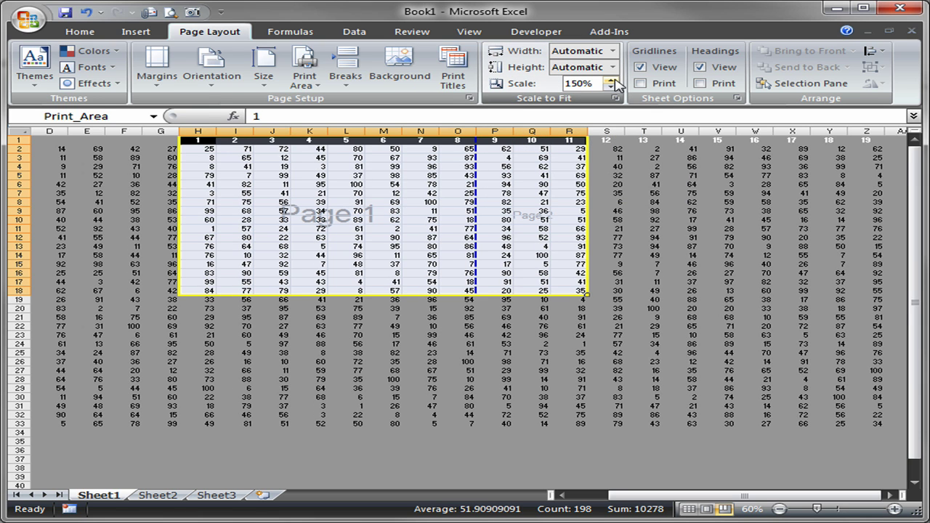
left_click(166, 11)
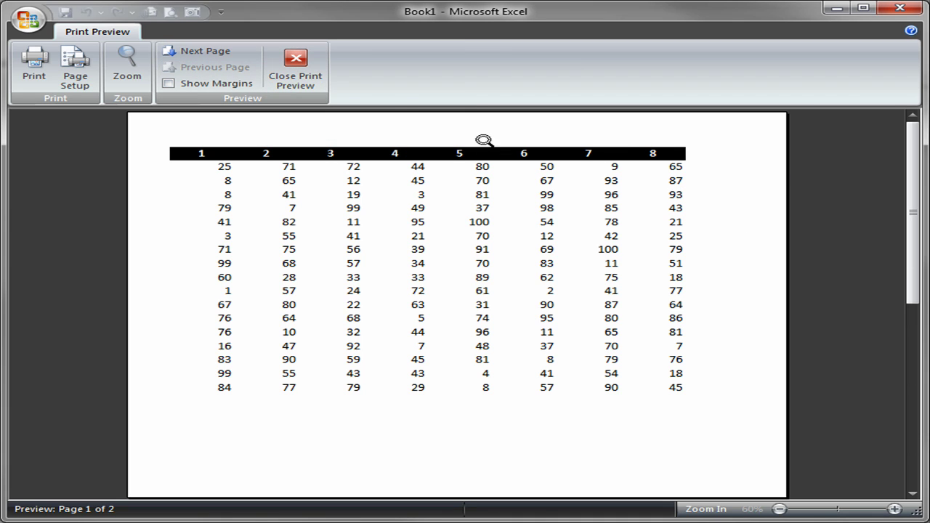
left_click(303, 63)
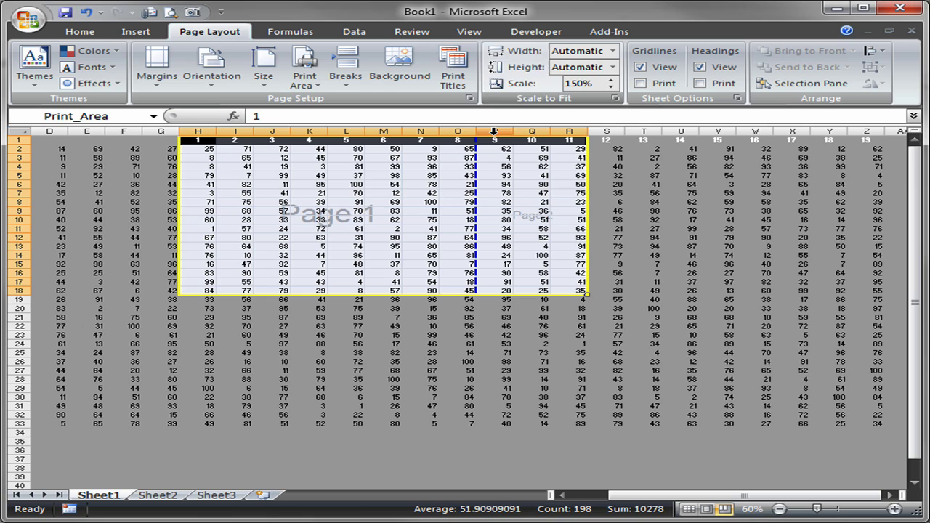
Step: Drag the page break from between columns O and P to column R's right edge
left_click_drag(476, 173, 594, 178)
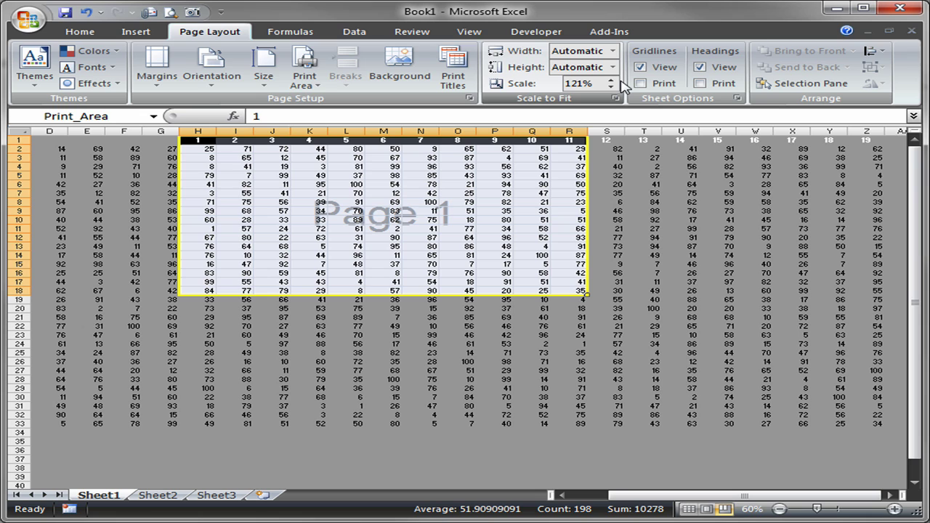